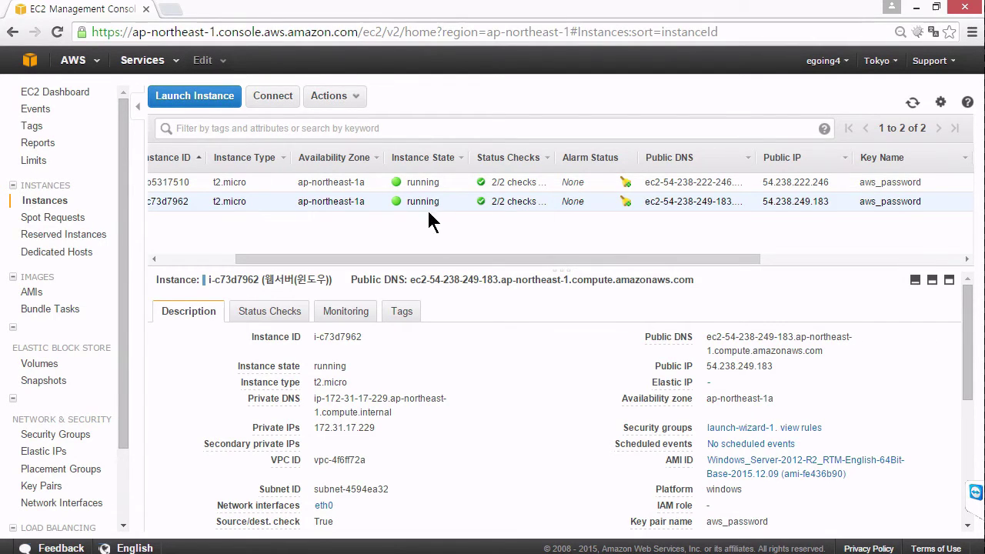
Step: Choose Connect from the right-click menu of the 웹서버(윈도우) instance row
scroll(343, 235, "left", 5)
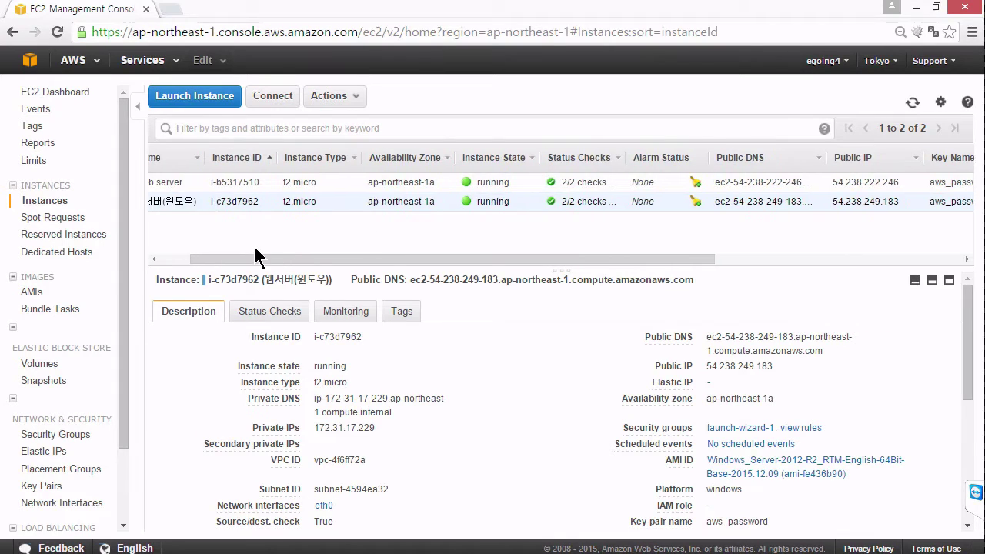
right_click(272, 208)
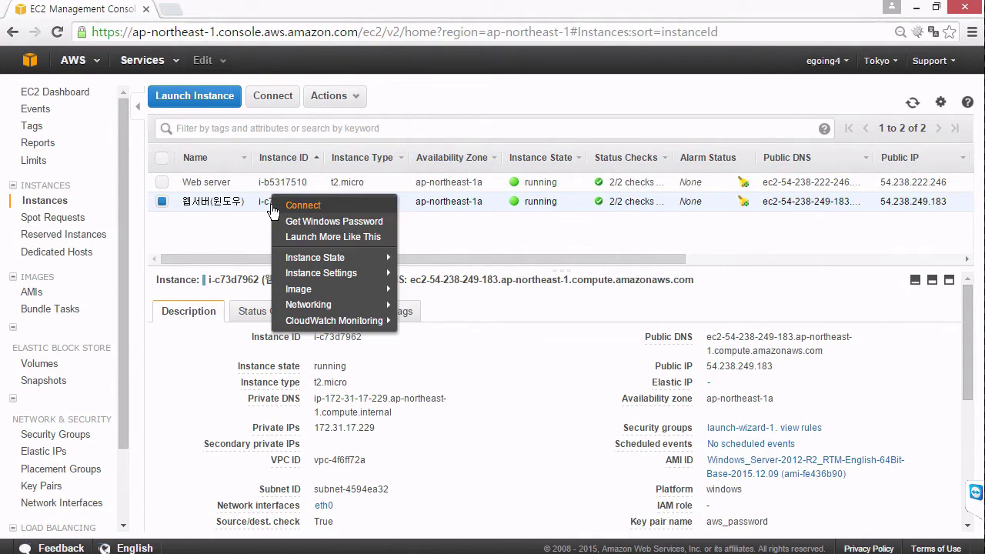
left_click(324, 208)
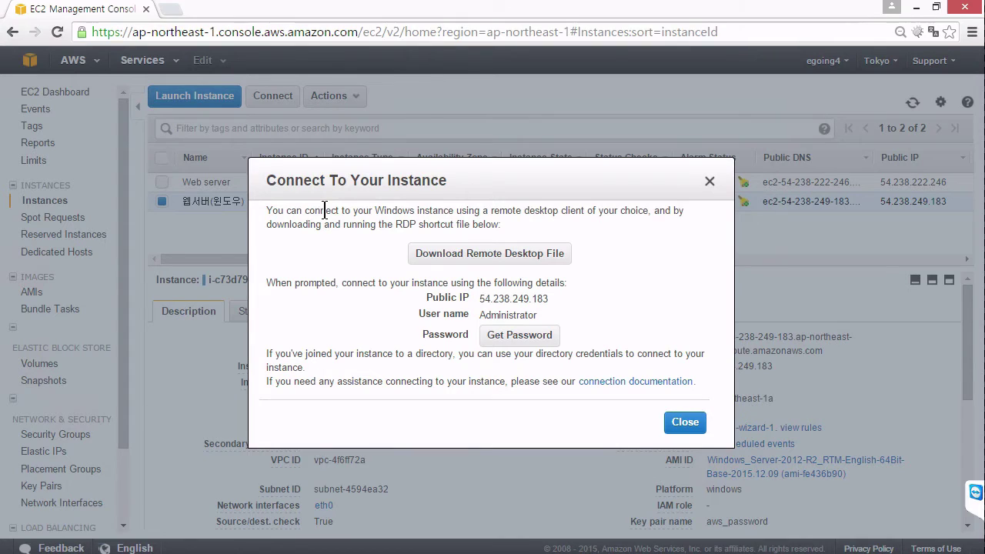
Step: Download the remote desktop file 54.238.249.183 (1).rdp for the instance
left_click(482, 254)
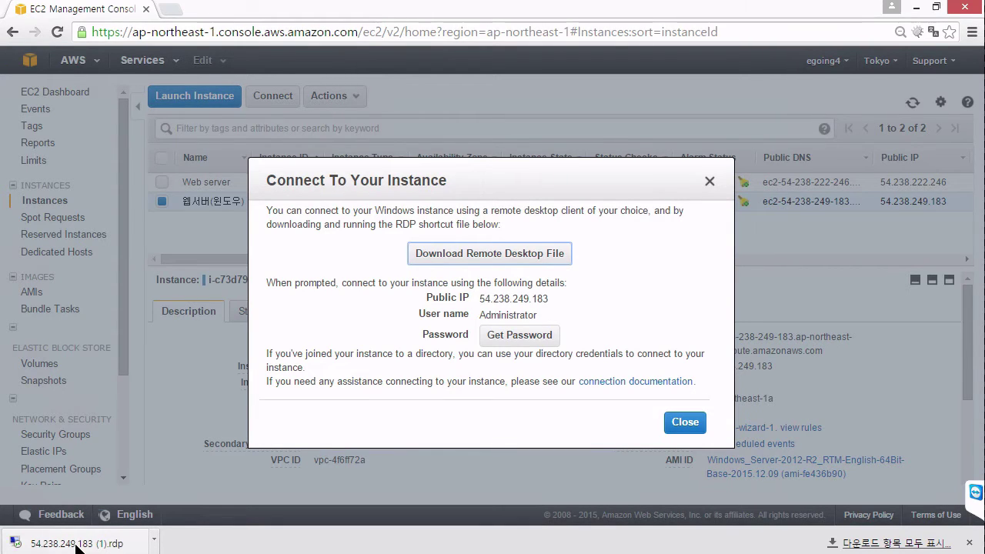
Step: Decrypt the Administrator password by loading the key file C:\dev\key\aws_password.pem
left_click(508, 348)
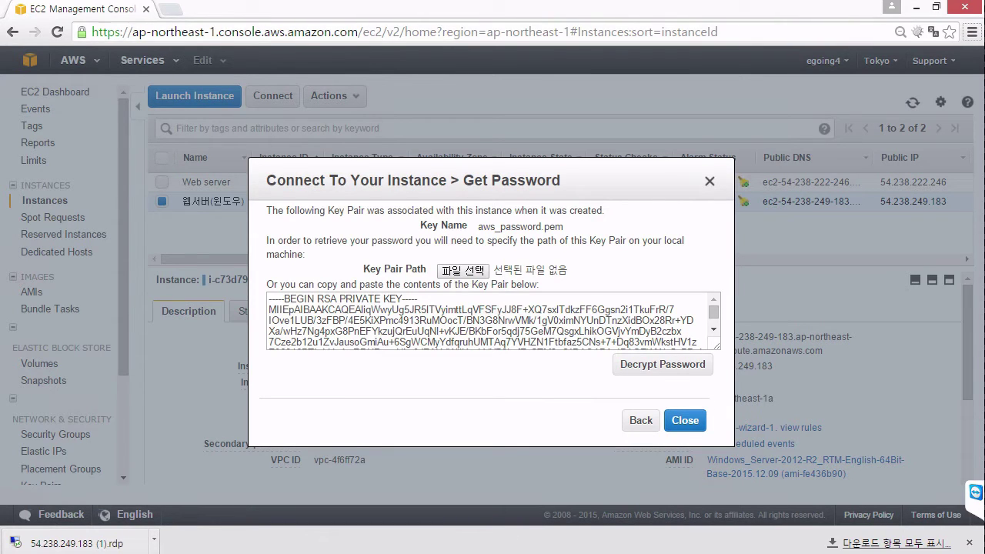
left_click(537, 323)
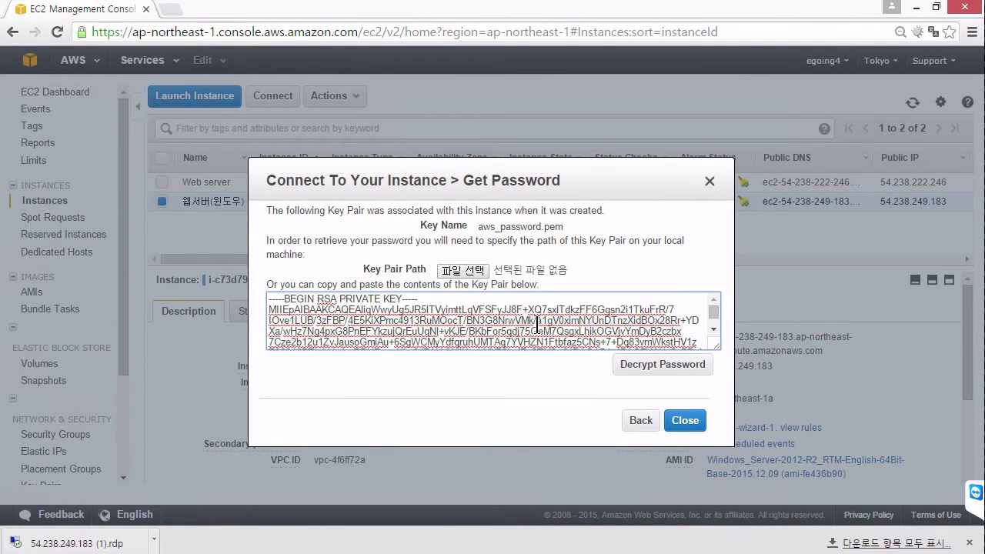
key("ctrl+a")
key("Delete")
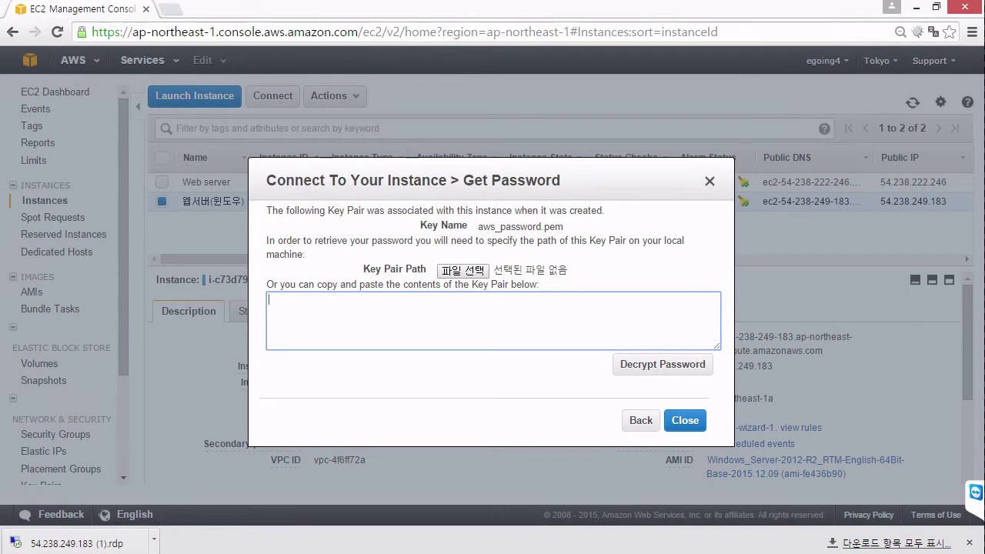
left_click(454, 270)
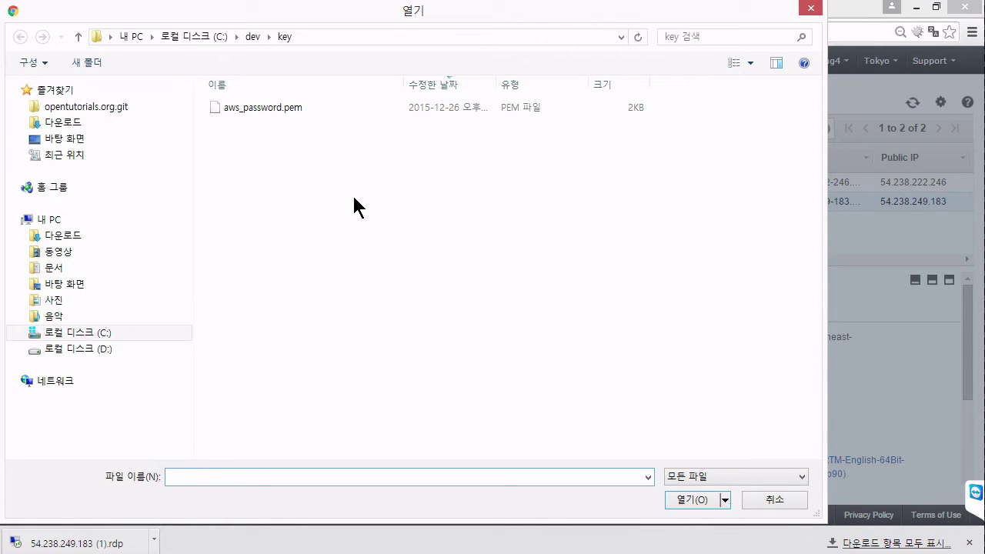
double_click(295, 110)
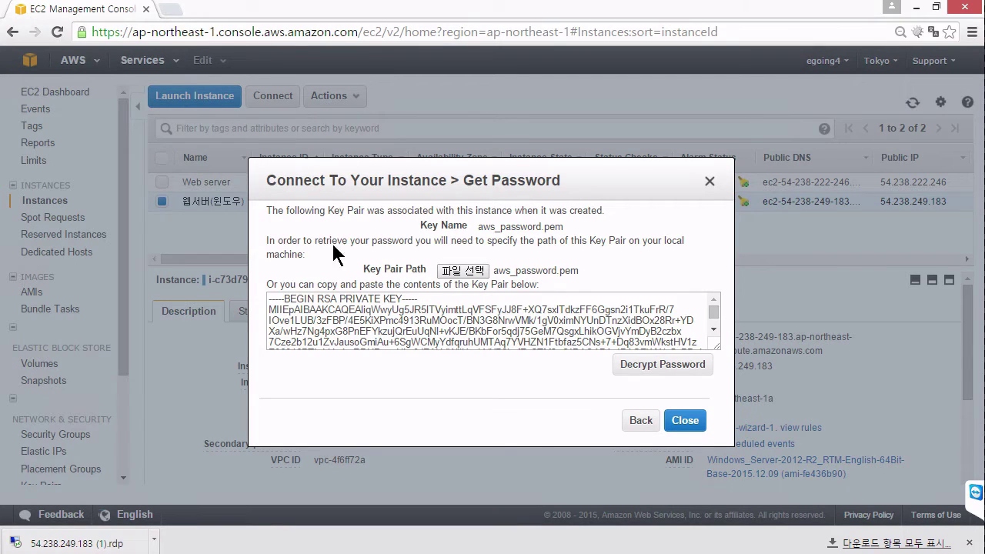
left_click(346, 329)
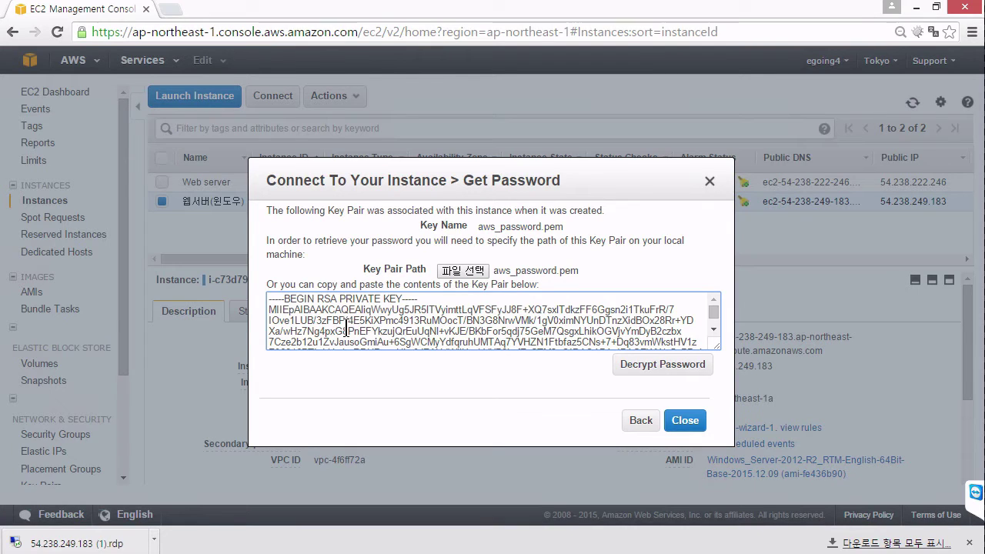
left_click(655, 368)
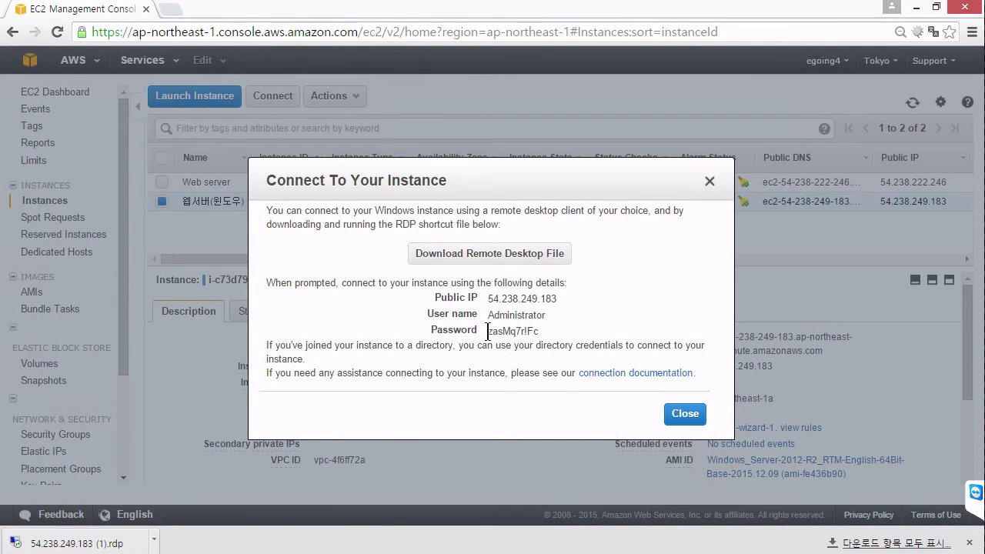
Step: Select the decrypted password and open the downloaded .rdp file
left_click_drag(487, 332, 550, 333)
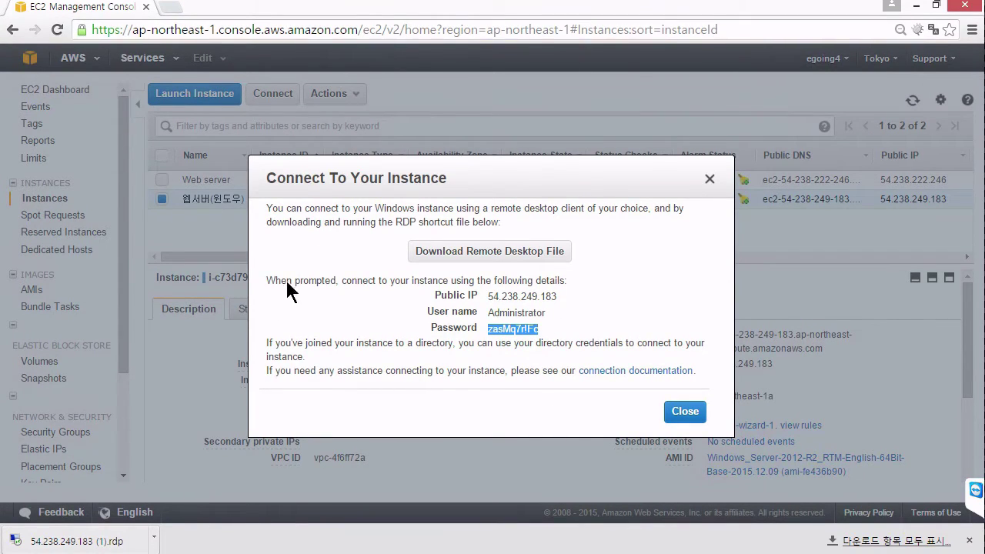
left_click(92, 543)
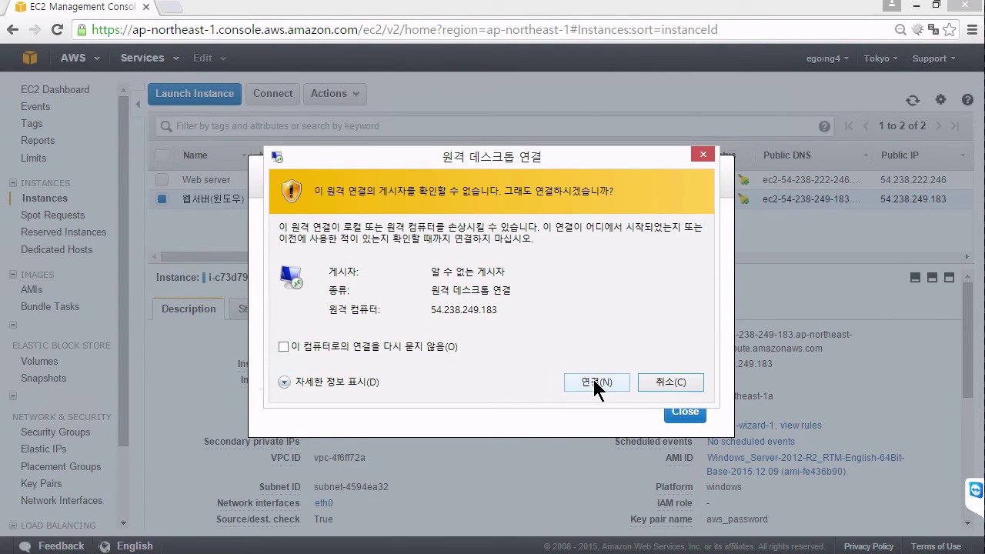
Step: Accept the unverified remote computer prompt and submit the Administrator password
left_click(591, 377)
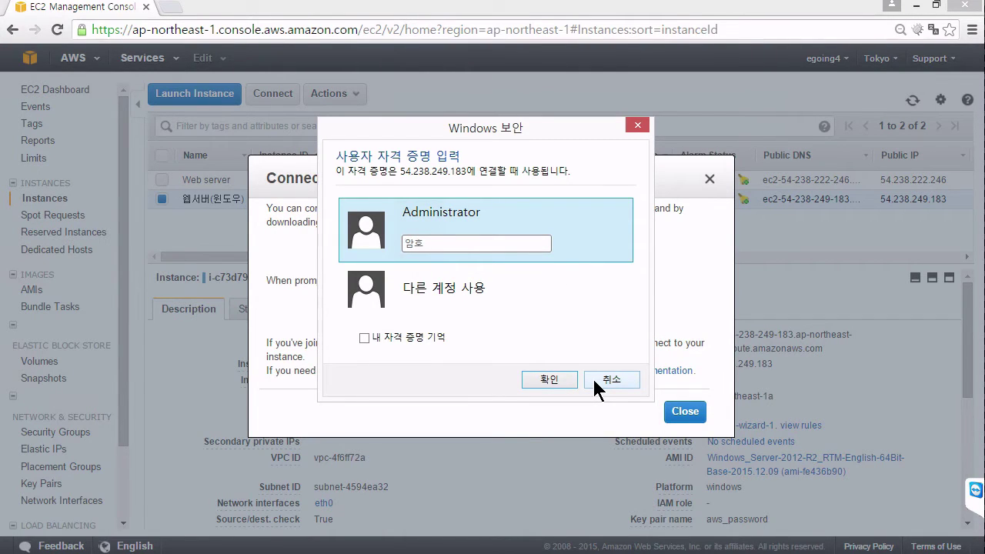
left_click_drag(570, 120, 817, 171)
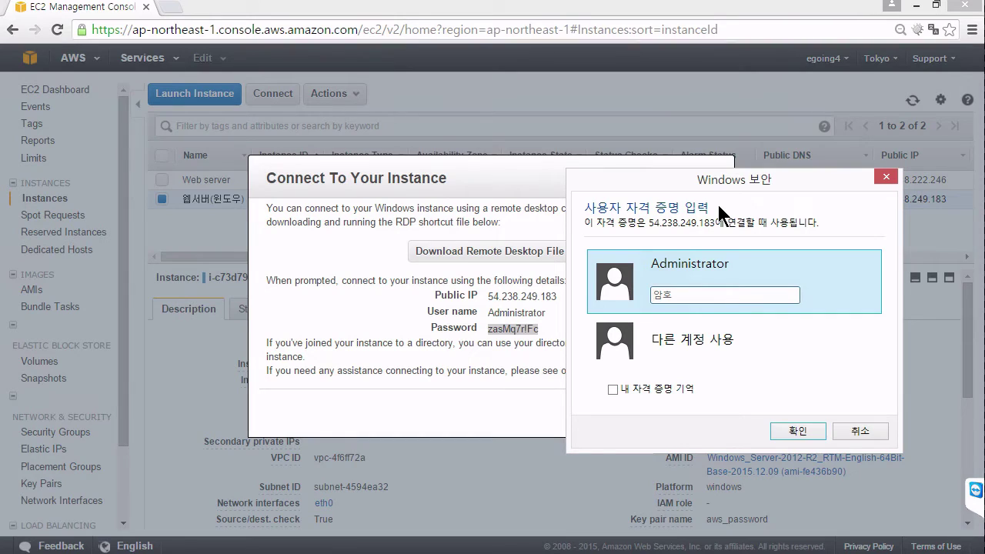
left_click(672, 291)
left_click(560, 330)
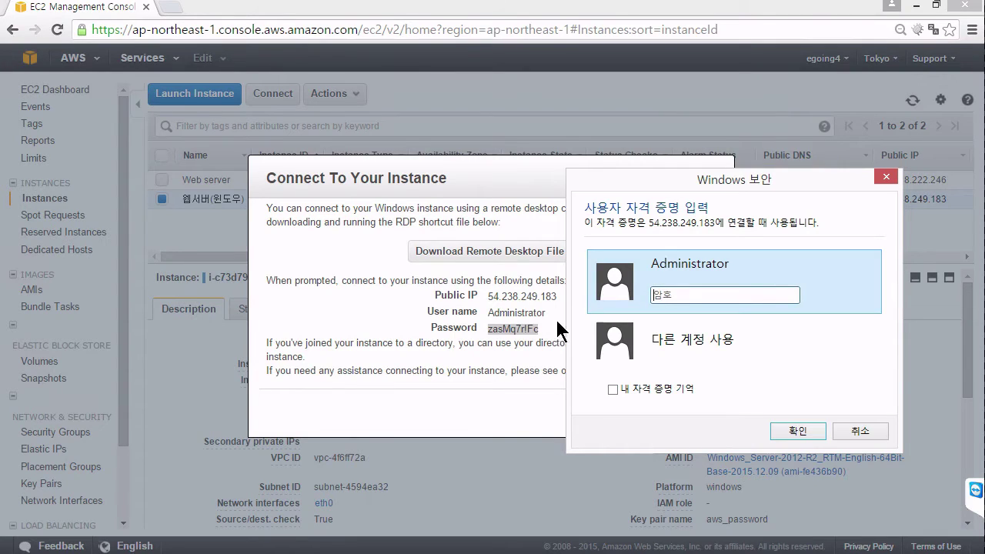
left_click(681, 297)
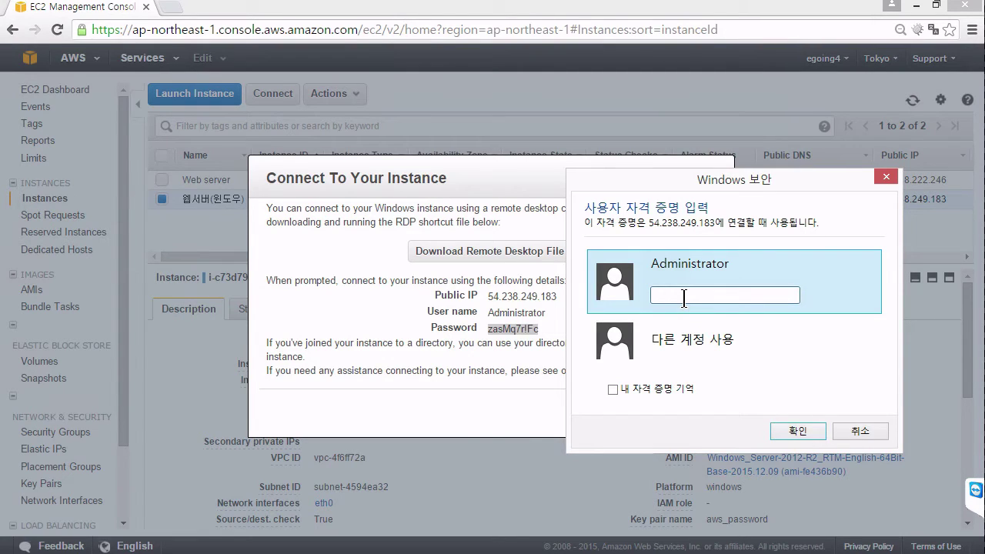
left_click(661, 399)
left_click(660, 399)
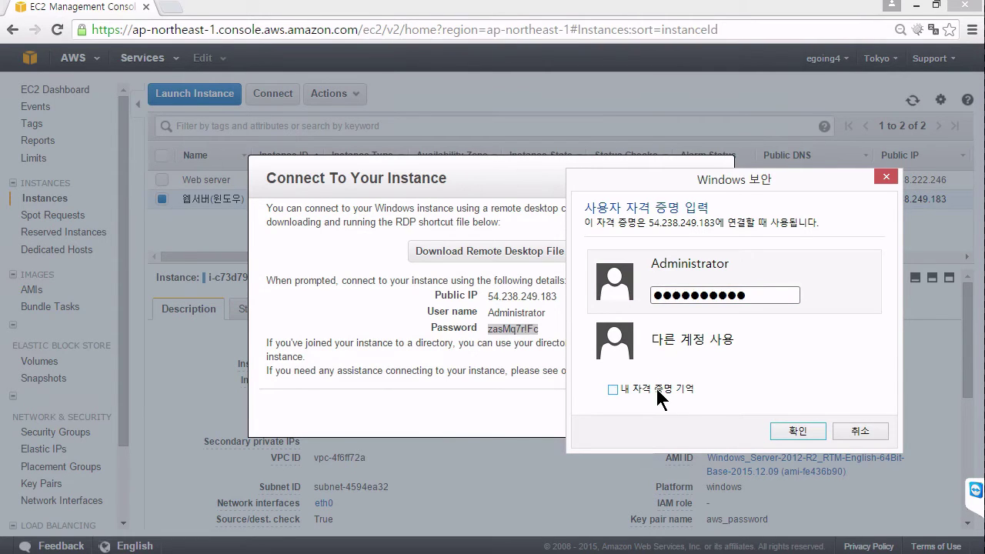
left_click(808, 435)
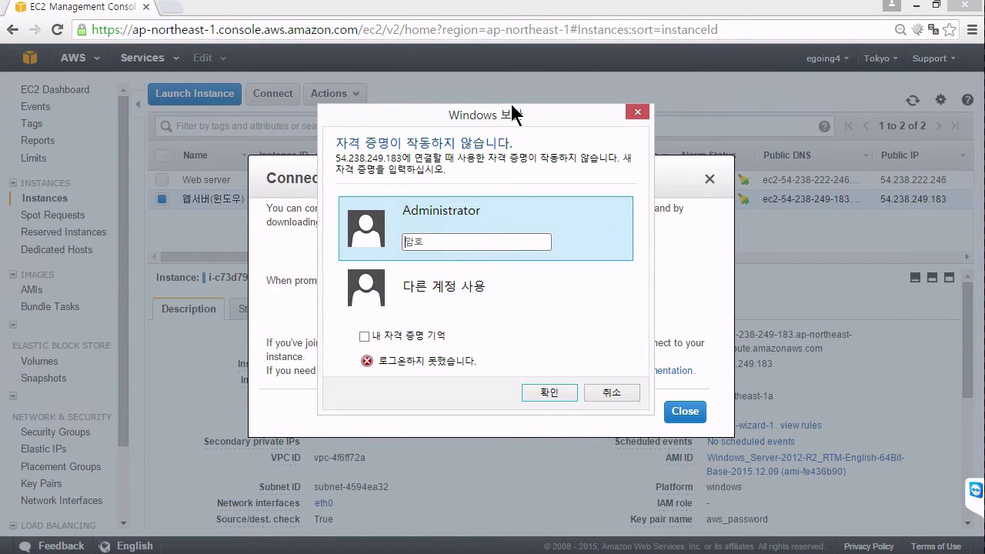
Step: Retype the account password in the retry prompt and sign in again
left_click_drag(514, 114, 808, 163)
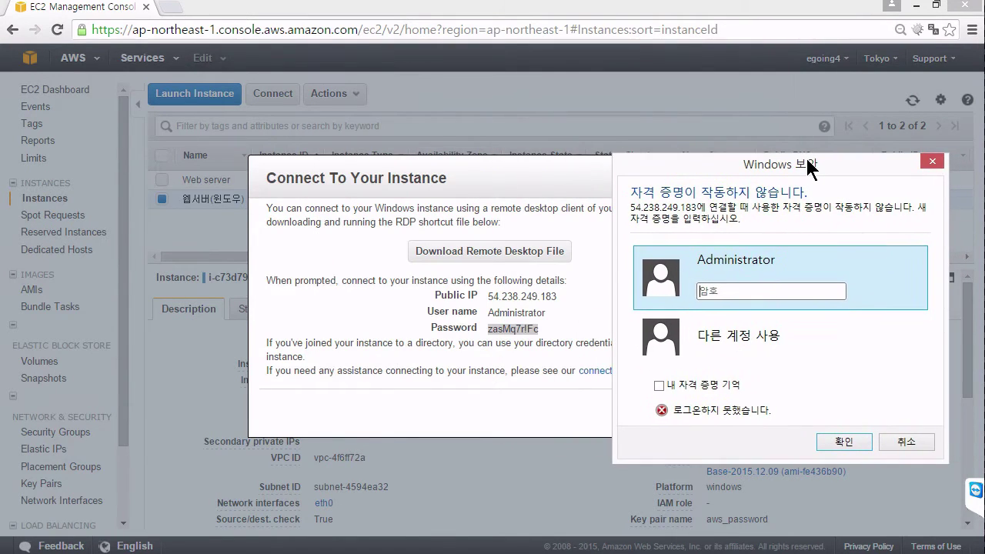
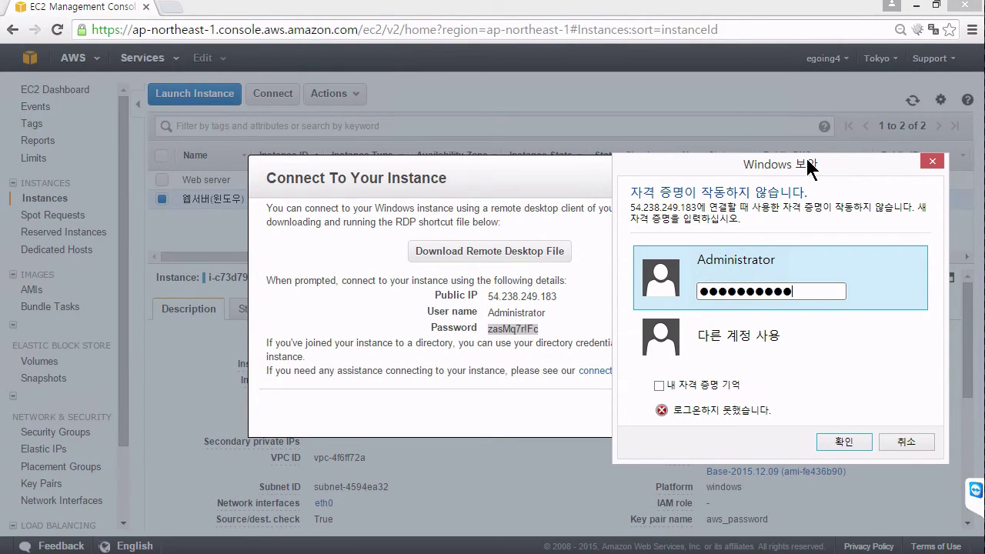
key("Return")
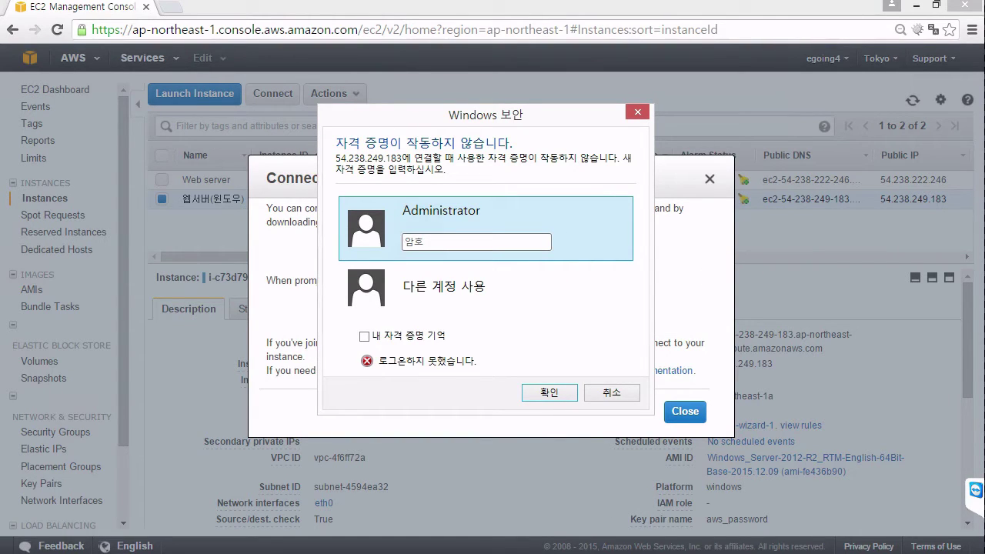
key("Return")
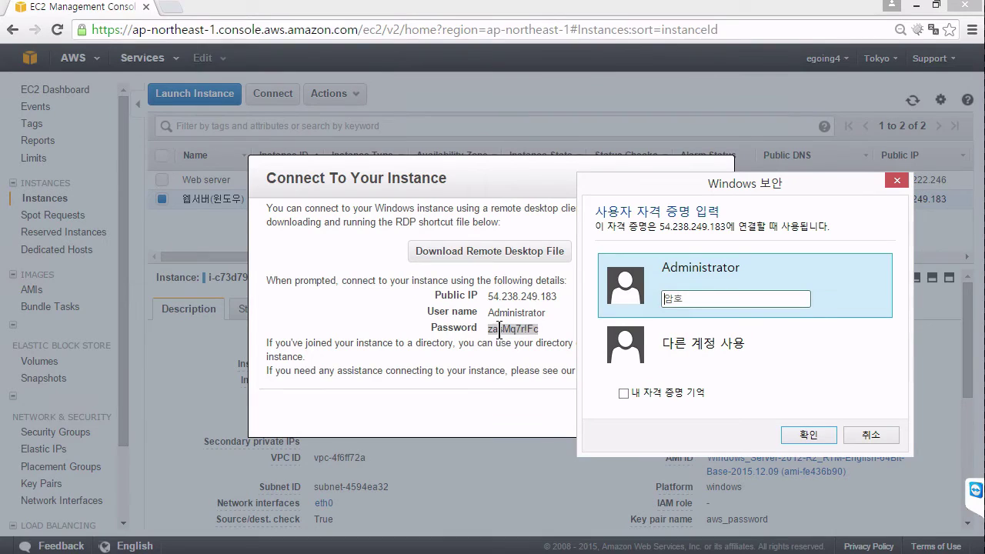
Step: Copy the password from the connection details, paste it into the credential prompt and submit
left_click(496, 330)
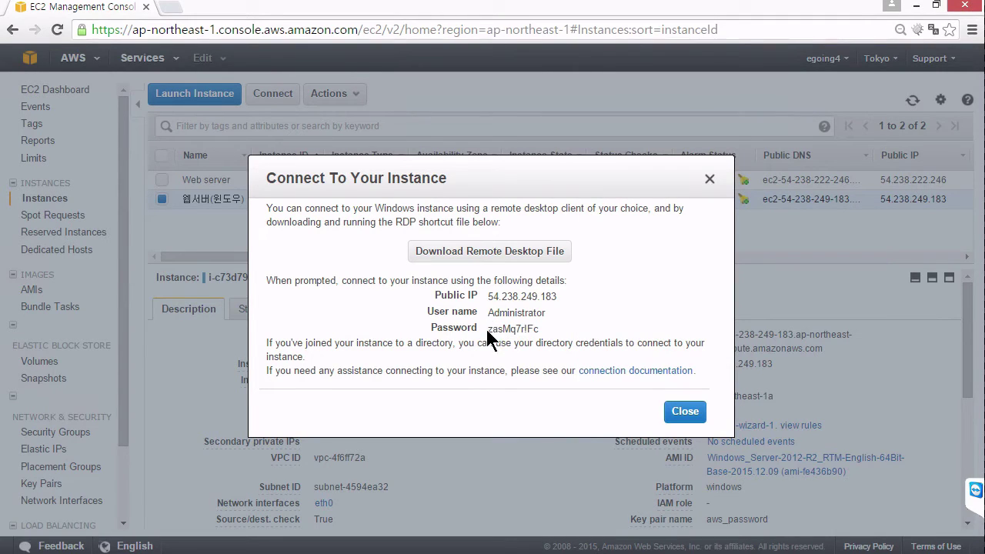
left_click_drag(488, 330, 552, 333)
right_click(528, 331)
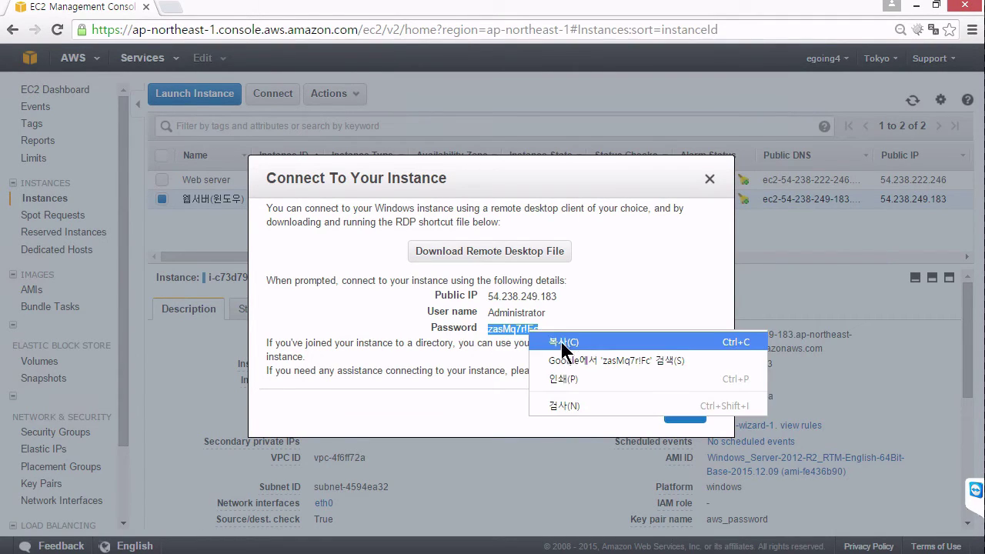
left_click(562, 342)
key("alt+Tab")
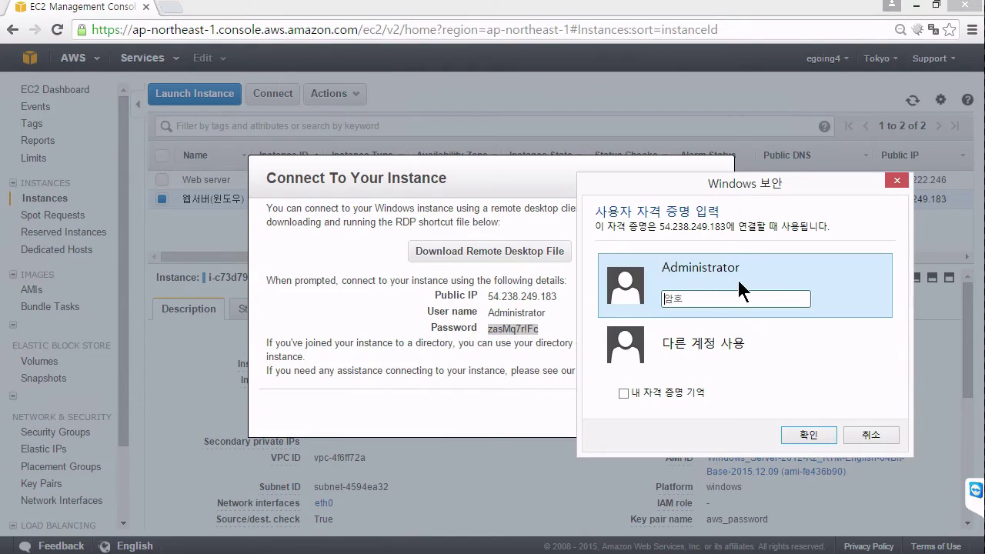
left_click(723, 299)
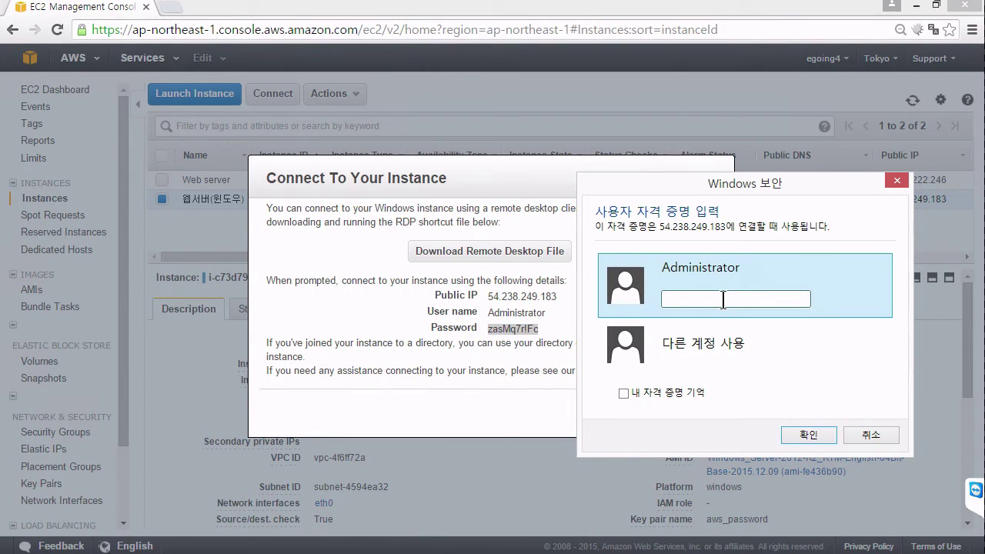
key("ctrl+v")
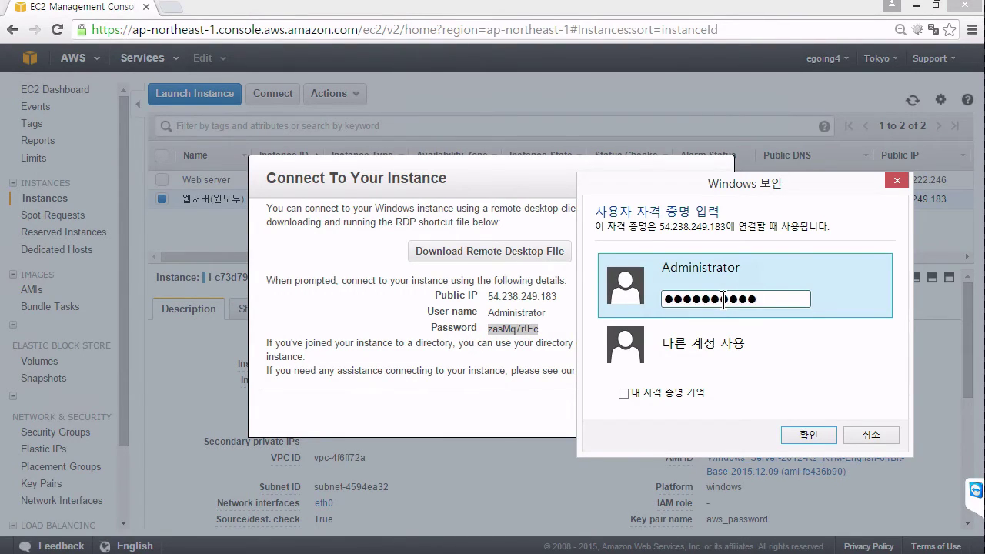
left_click(814, 438)
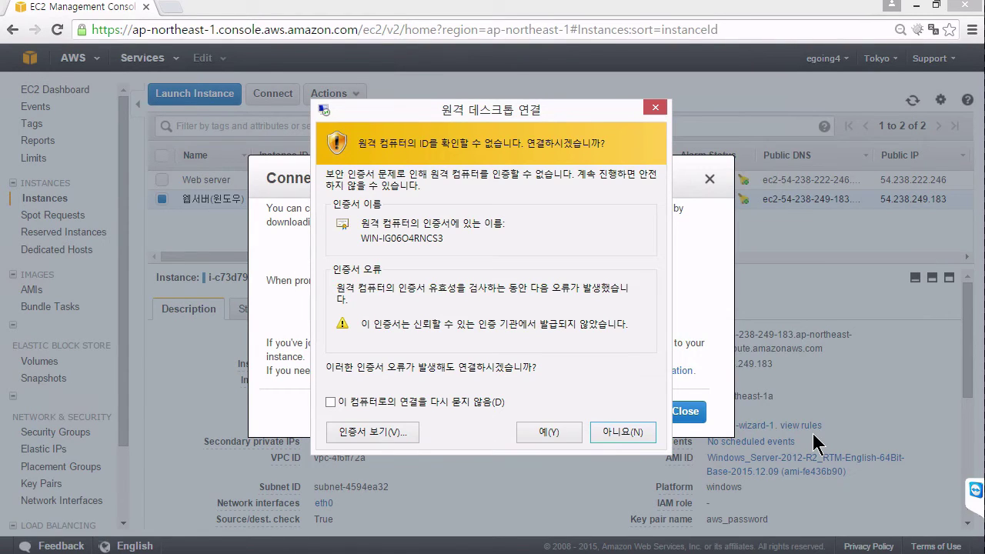
Step: Accept the untrusted certificate, then launch Internet Explorer from the Start screen
left_click(558, 428)
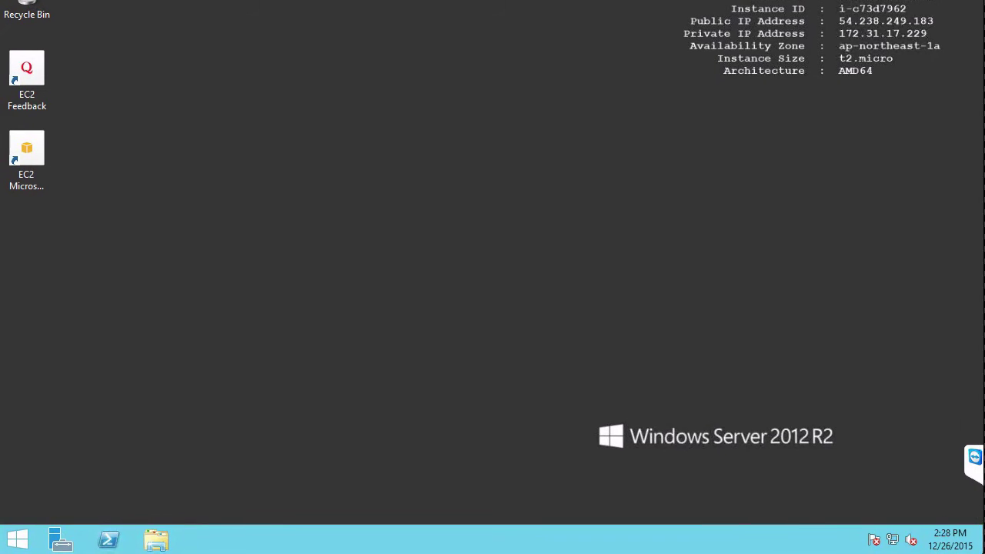
left_click(18, 540)
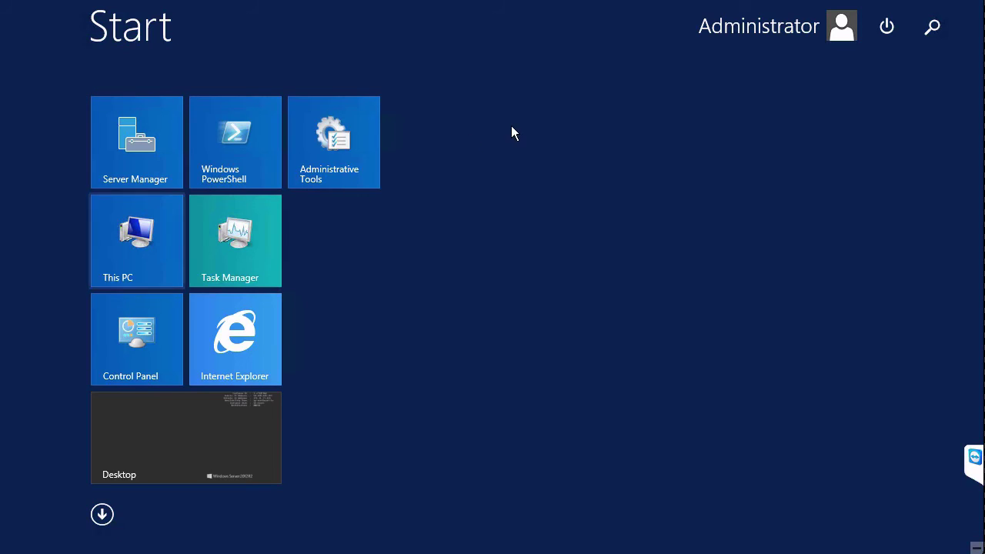
left_click(254, 342)
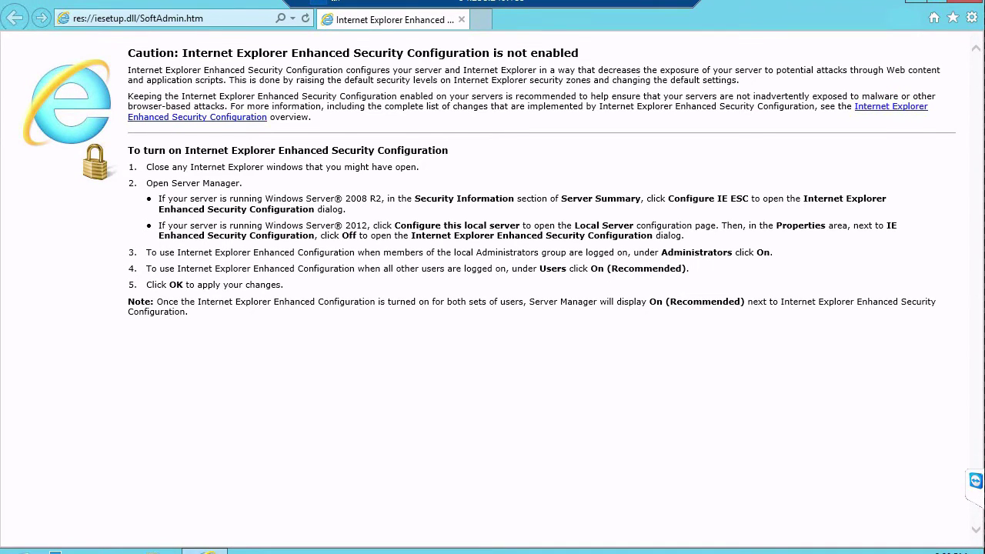
Step: Browse to opentutorials.org in Internet Explorer, then bring up Server Manager
left_click(225, 16)
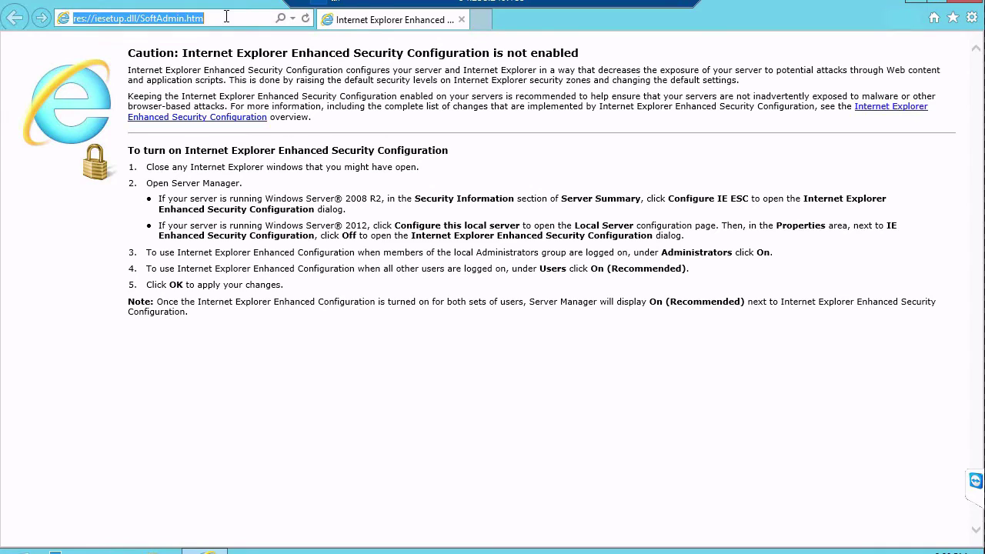
type("o")
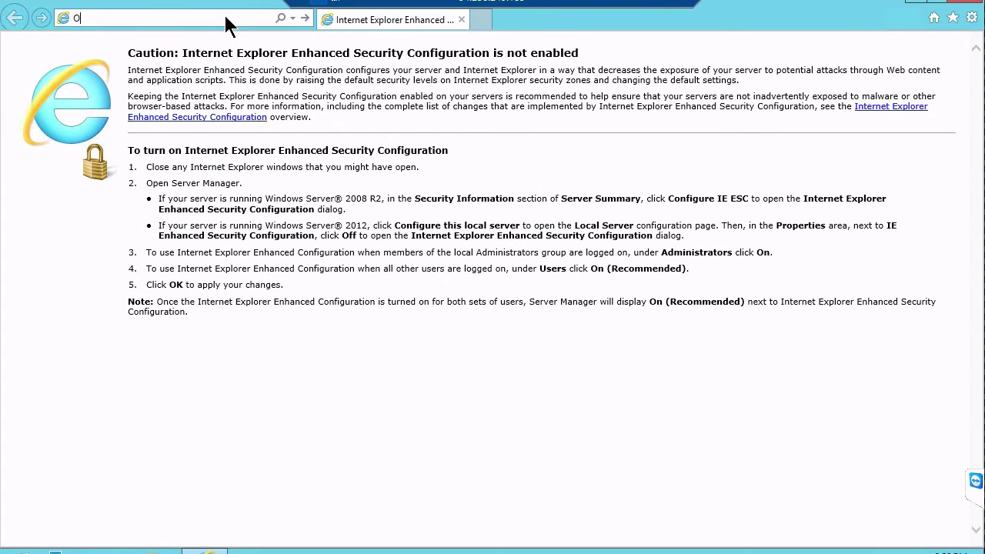
type("PE")
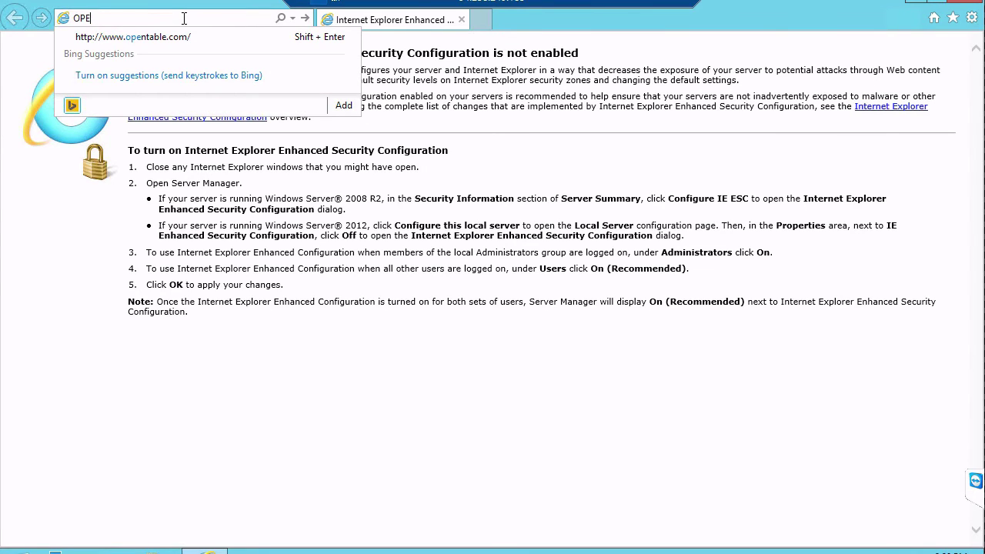
key("BackSpace")
key("BackSpace")
key("BackSpace")
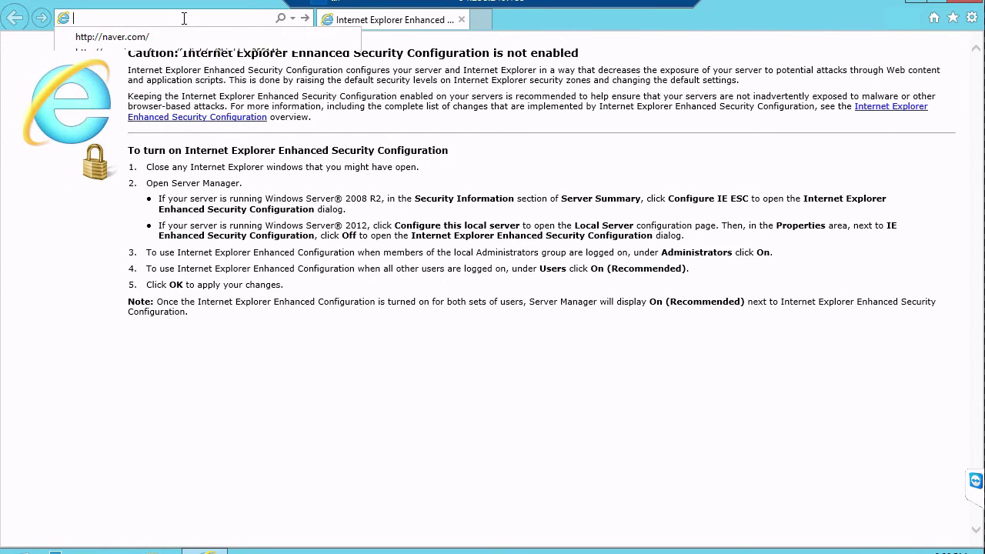
type("opentutorials.lor")
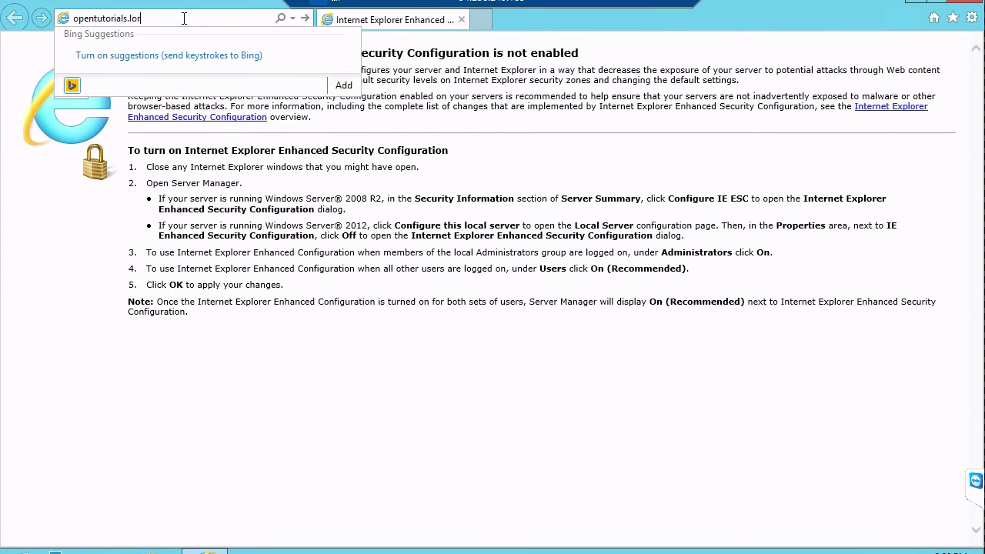
key("BackSpace")
key("BackSpace")
key("BackSpace")
key("BackSpace")
type(".org")
key("Return")
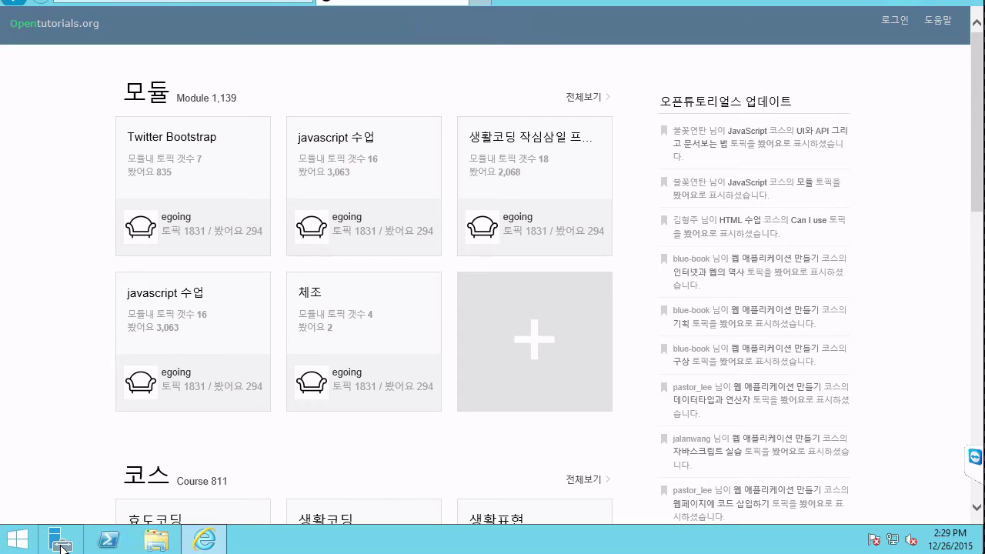
left_click(62, 546)
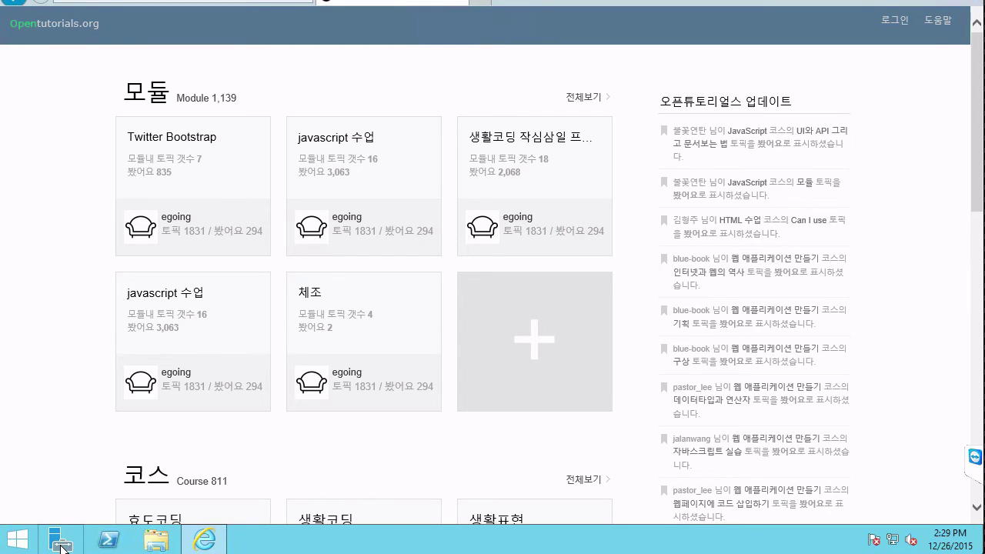